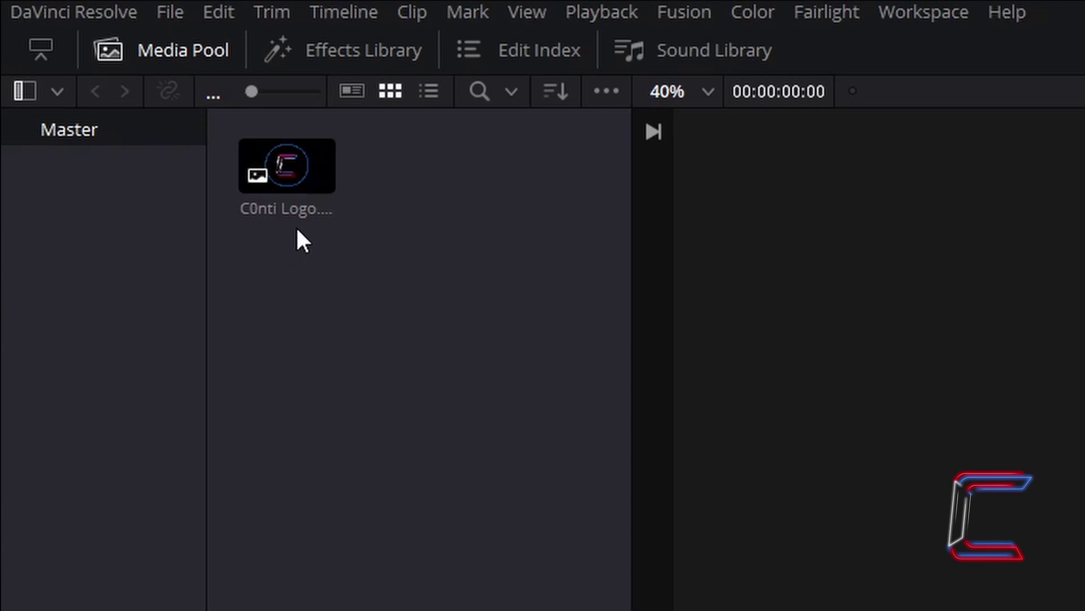
- Drop C0nti Logo.png onto a new timeline and trim its end to 01:00:05:00
click(299, 210)
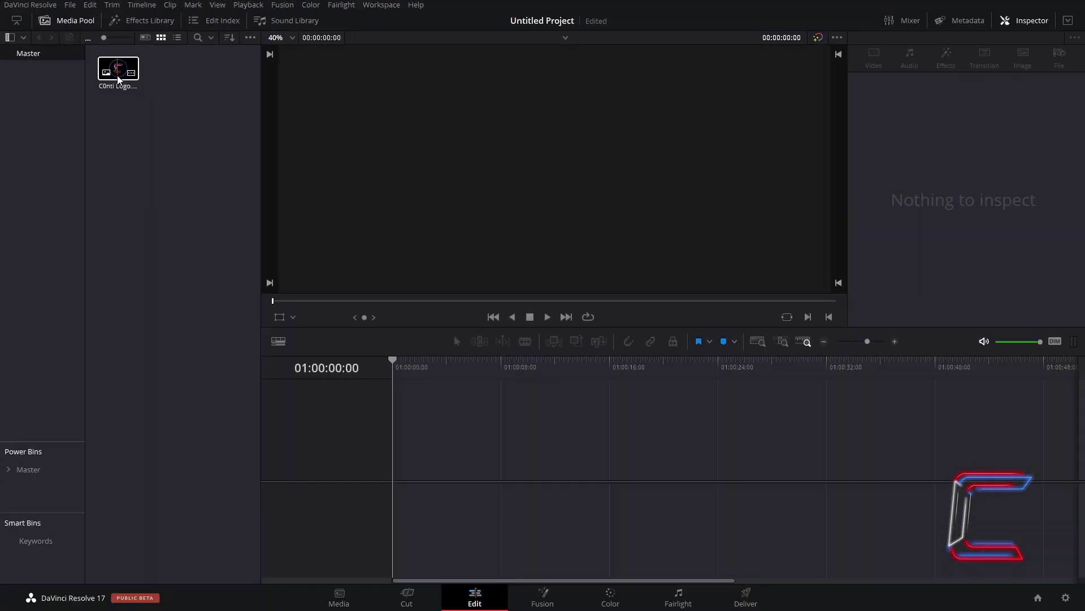
drag(118, 78, 401, 446)
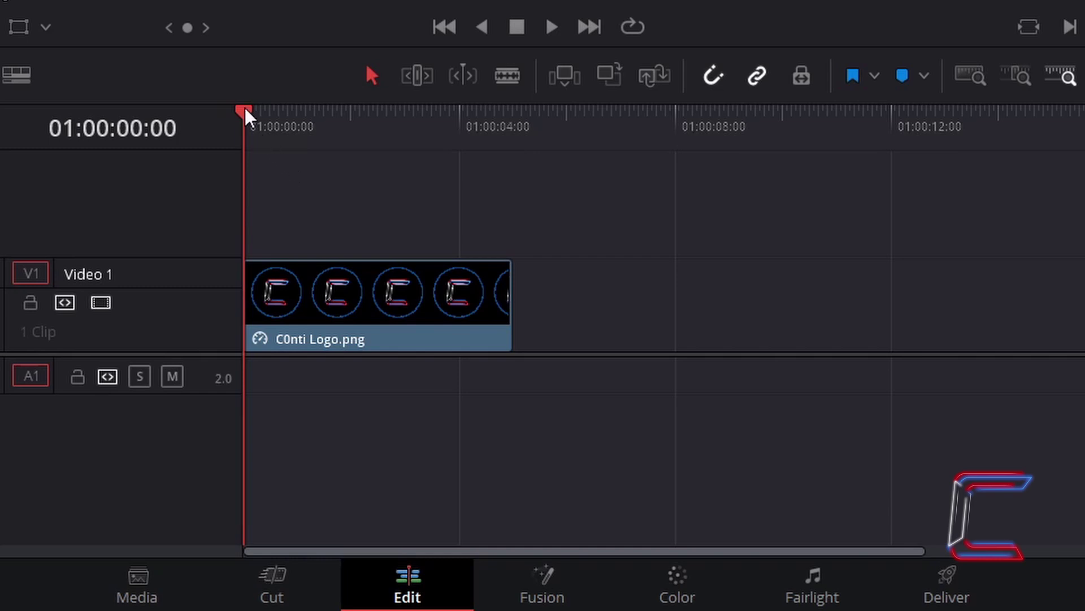
drag(245, 107, 516, 153)
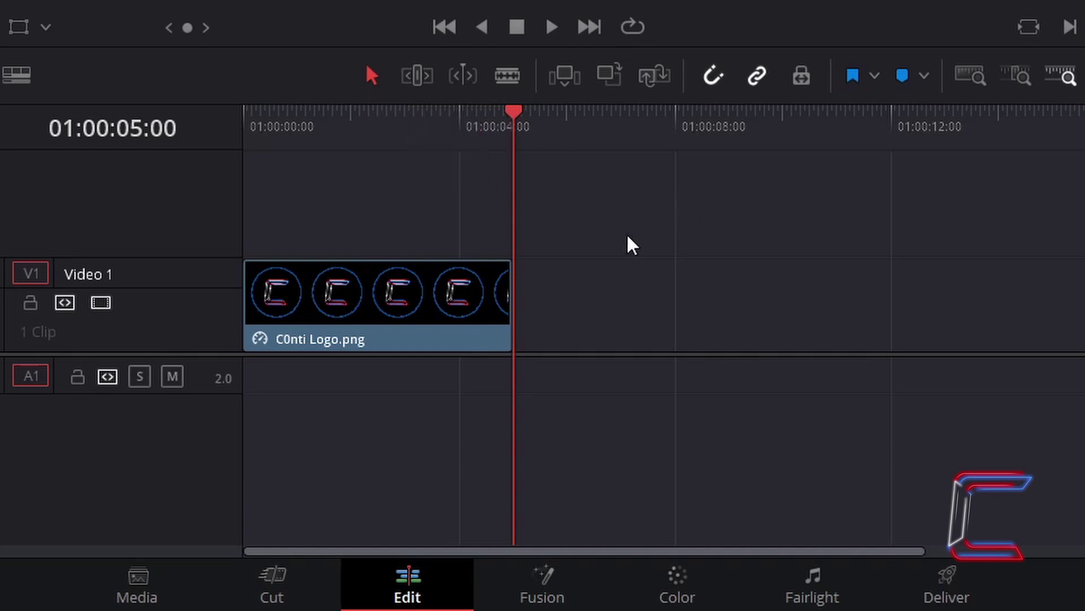
mouse_move(511, 302)
mouse_down()
mouse_move(727, 337)
mouse_move(477, 300)
mouse_move(548, 330)
mouse_move(515, 321)
mouse_up()
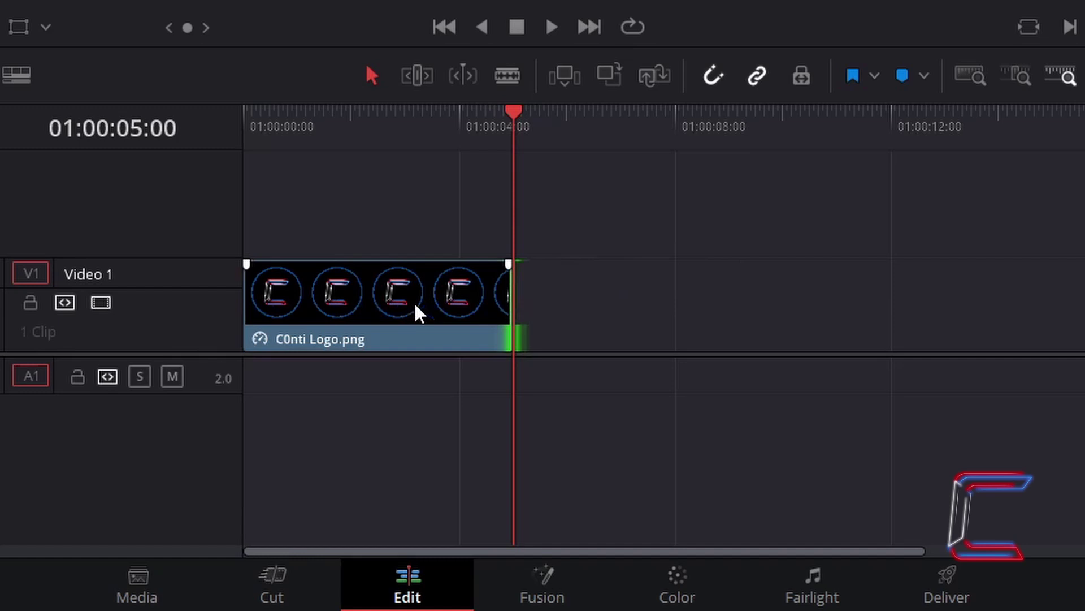
- Open the logo clip in the Fusion page and break the MediaIn1–MediaOut1 link
right_click(349, 314)
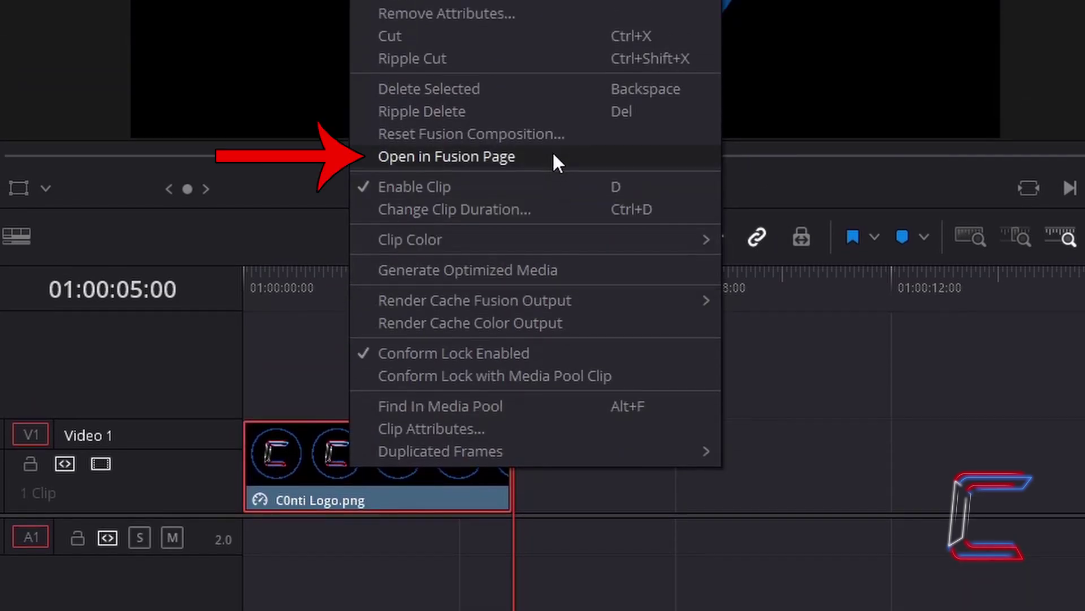
click(554, 157)
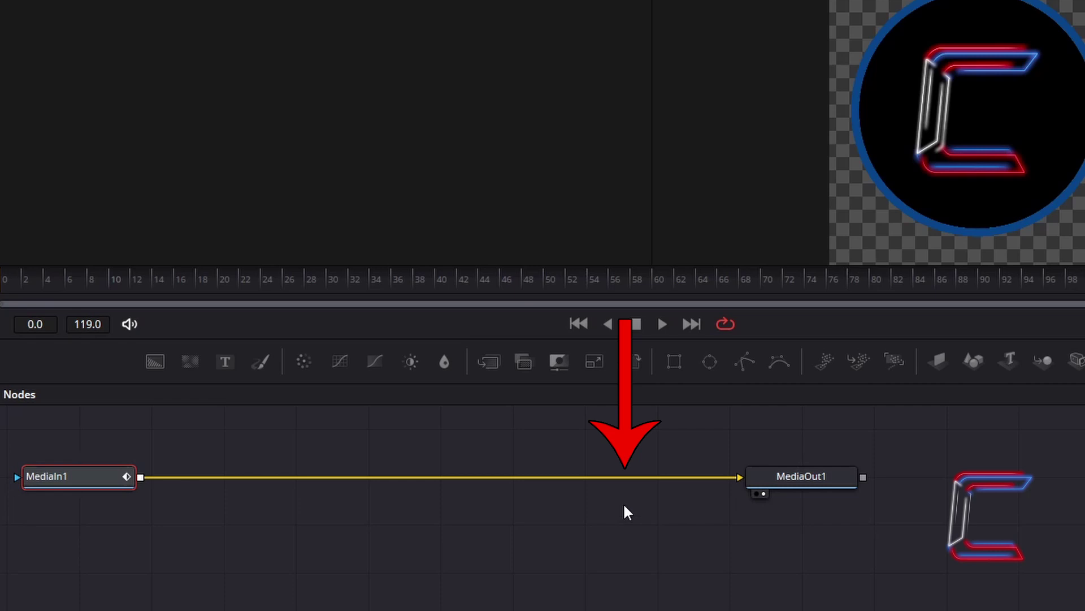
click(642, 476)
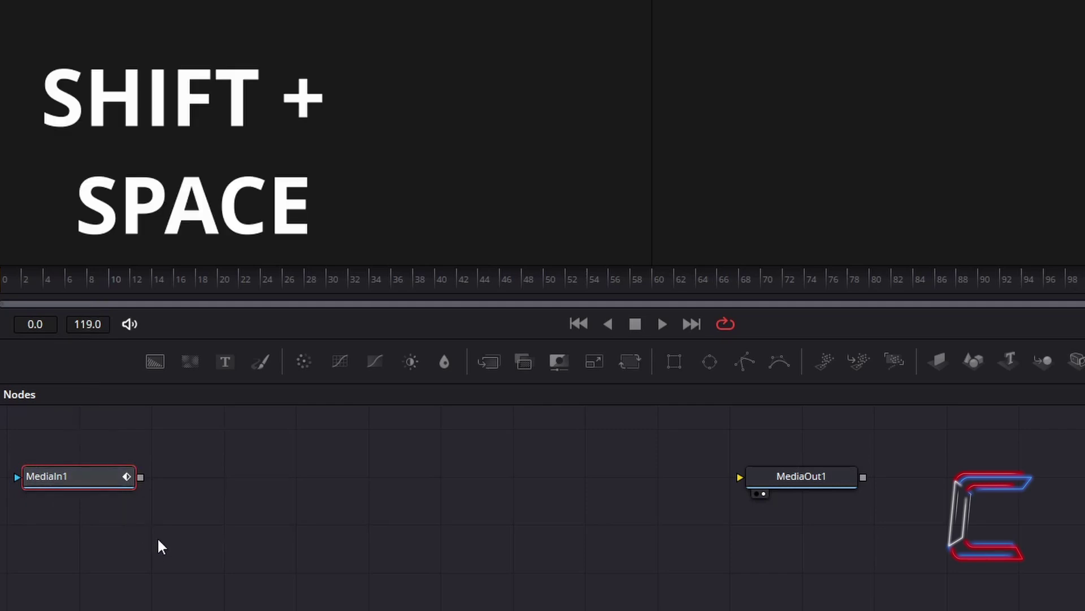
- Add an Image Plane 3D node fed by MediaIn1 using the Shift+Space tool search
key(shift+space)
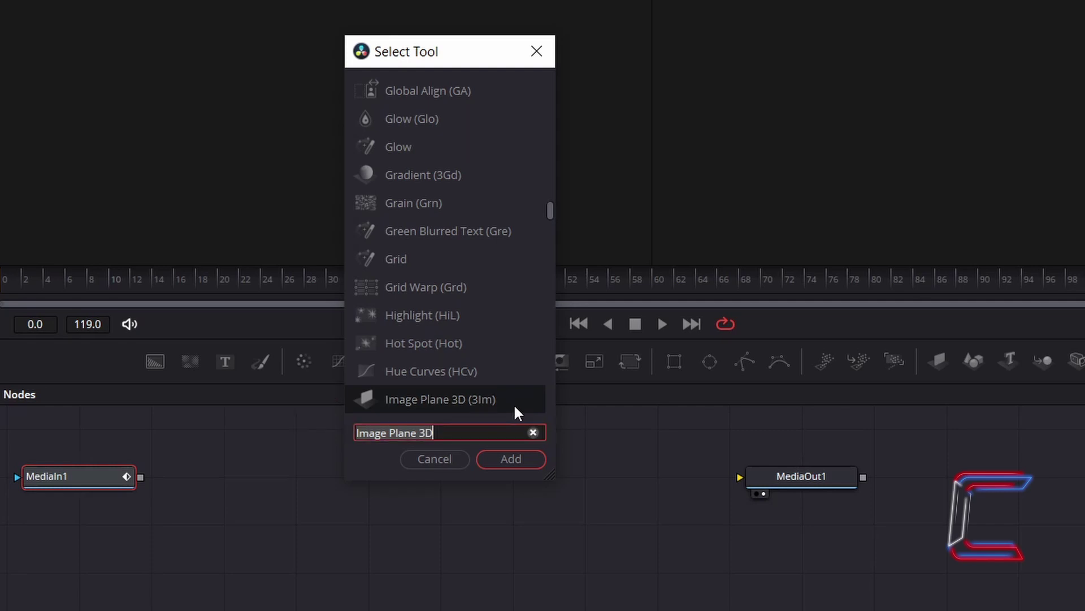
click(534, 456)
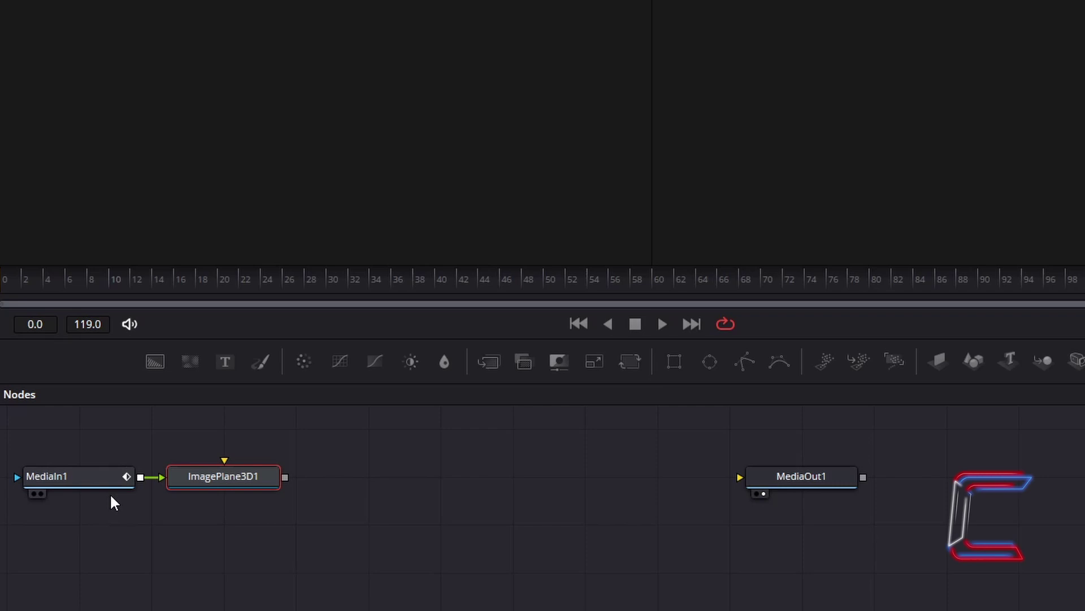
mouse_move(210, 499)
- Chain Duplicate 3D, Transform 3D and Renderer 3D nodes in order after ImagePlane3D1
key(shift+space)
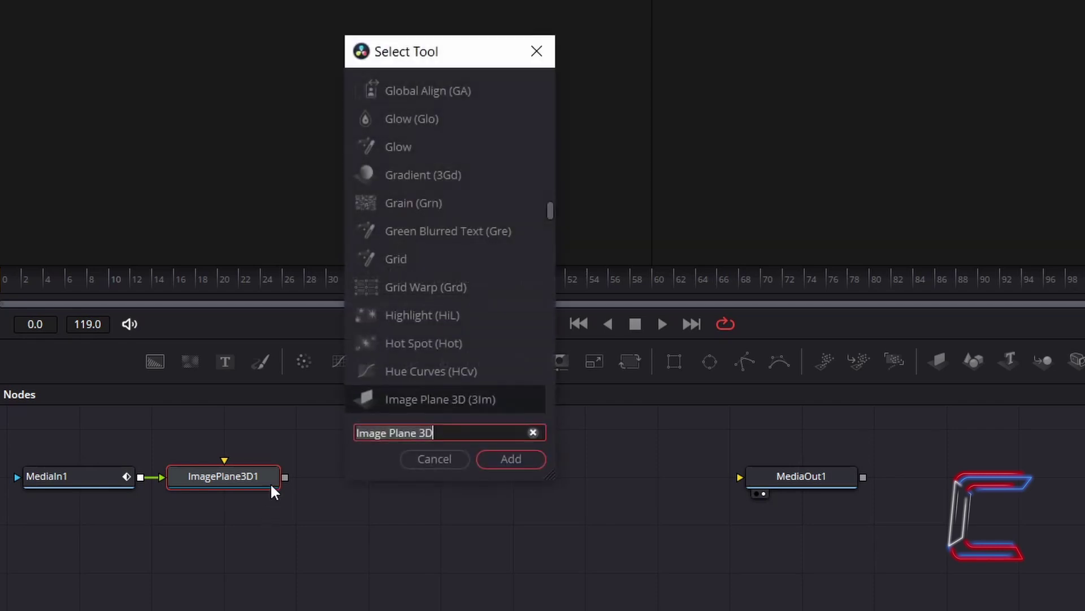
text(Duplicate 3D)
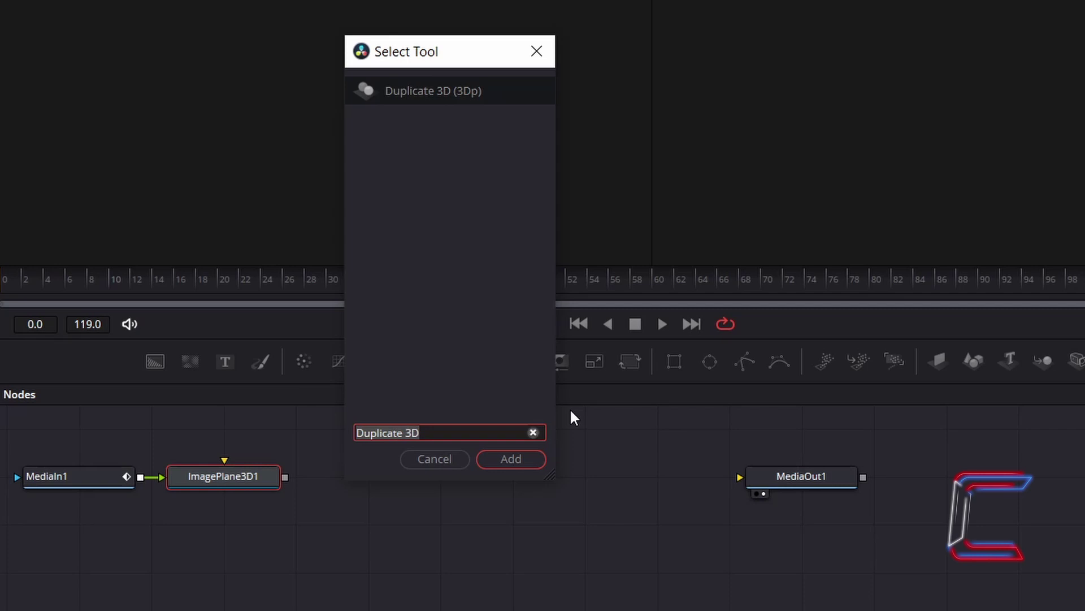
click(535, 461)
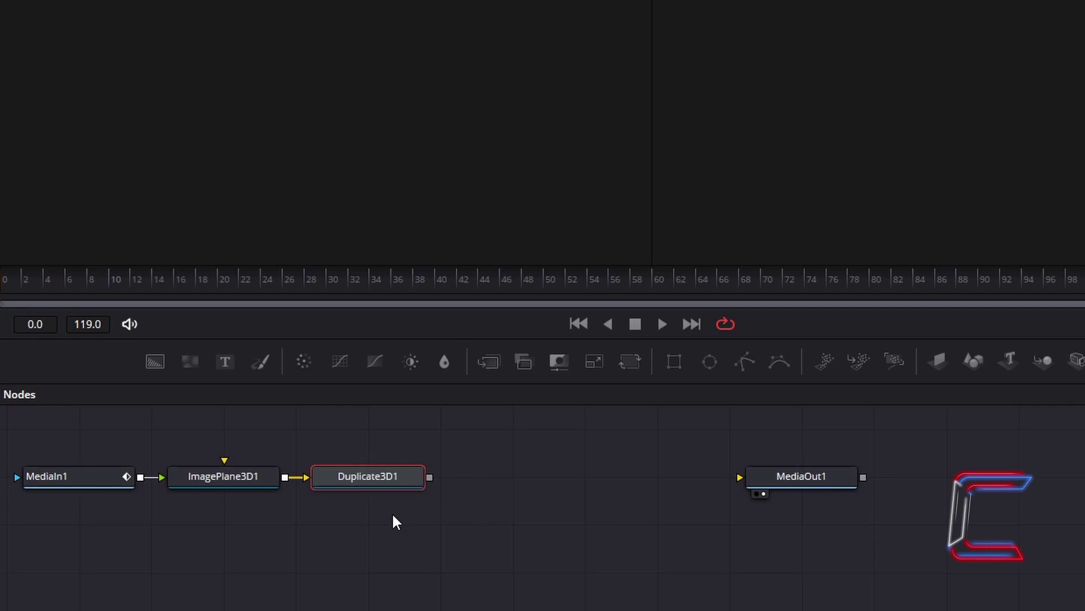
key(shift+space)
text(Transform 3D)
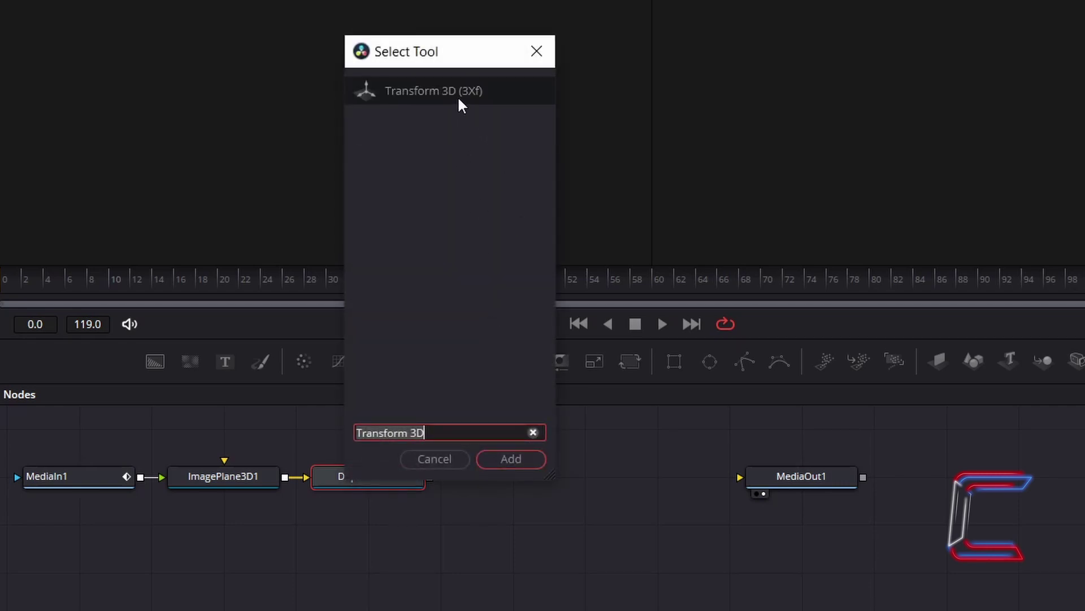
click(516, 456)
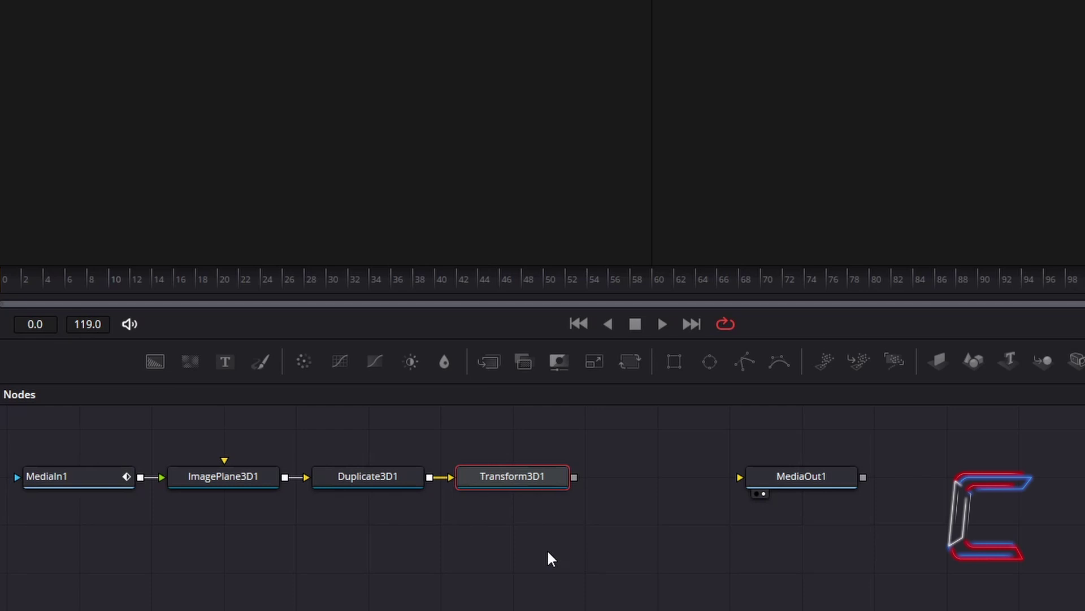
key(shift+space)
text(Renderer 3D)
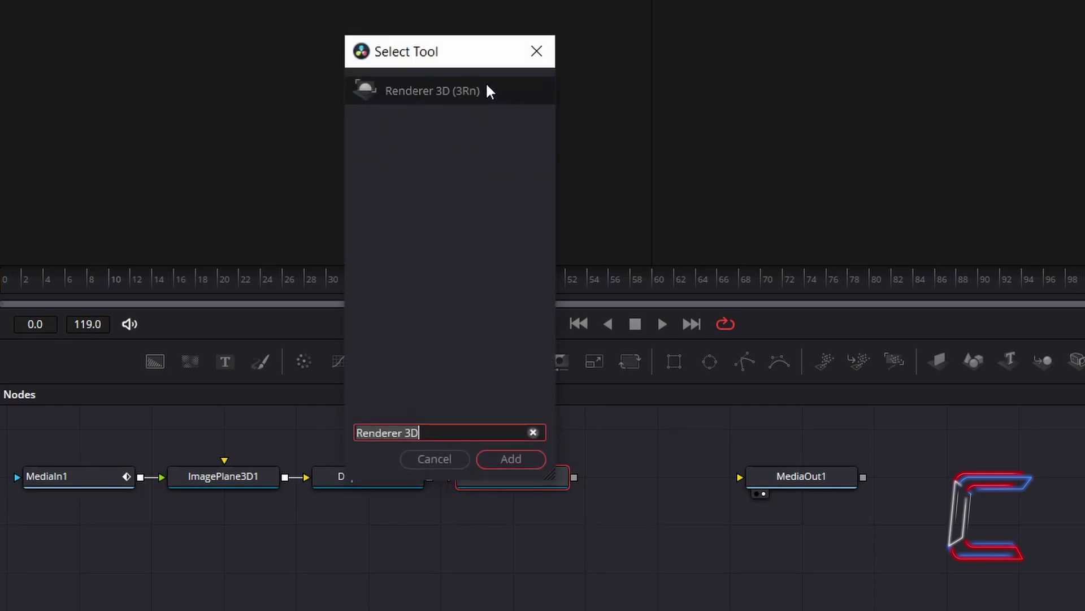
click(519, 452)
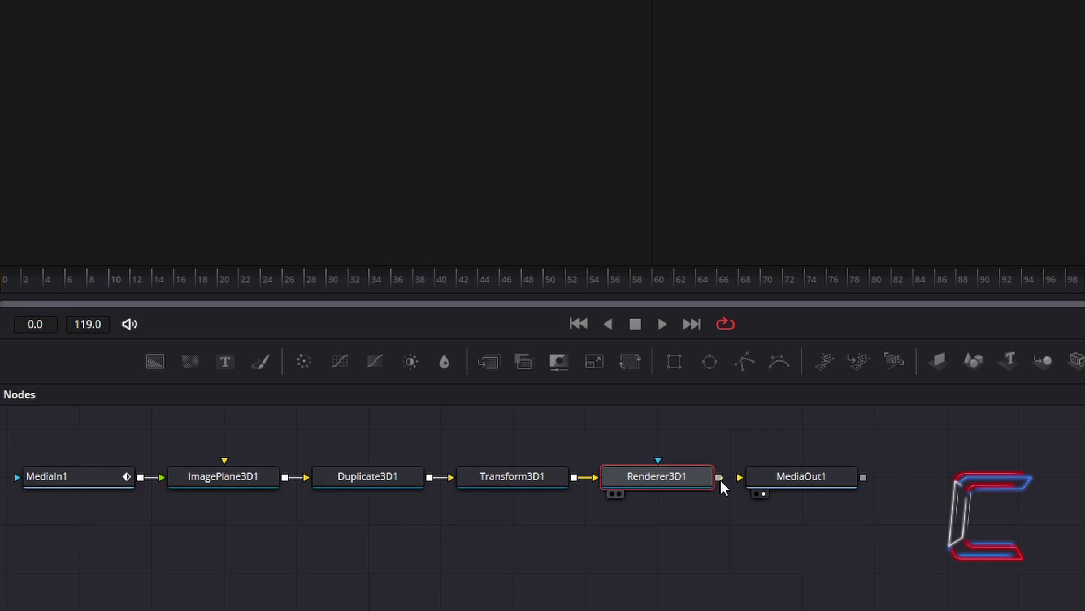
- Wire Renderer3D1's output into MediaOut1 so the rendered logo reaches the output
drag(721, 477, 746, 479)
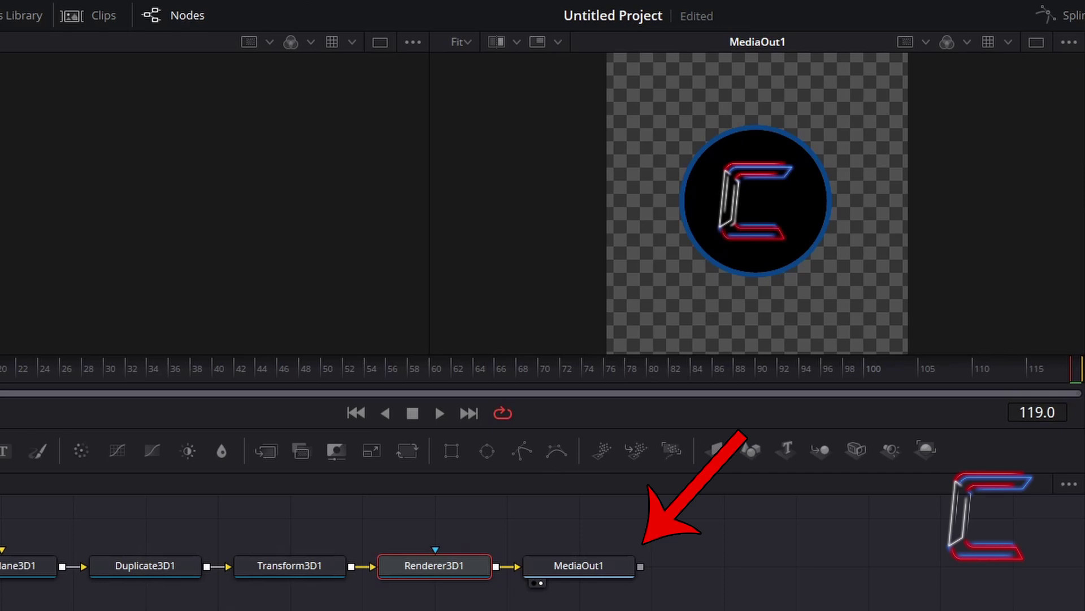
click(561, 569)
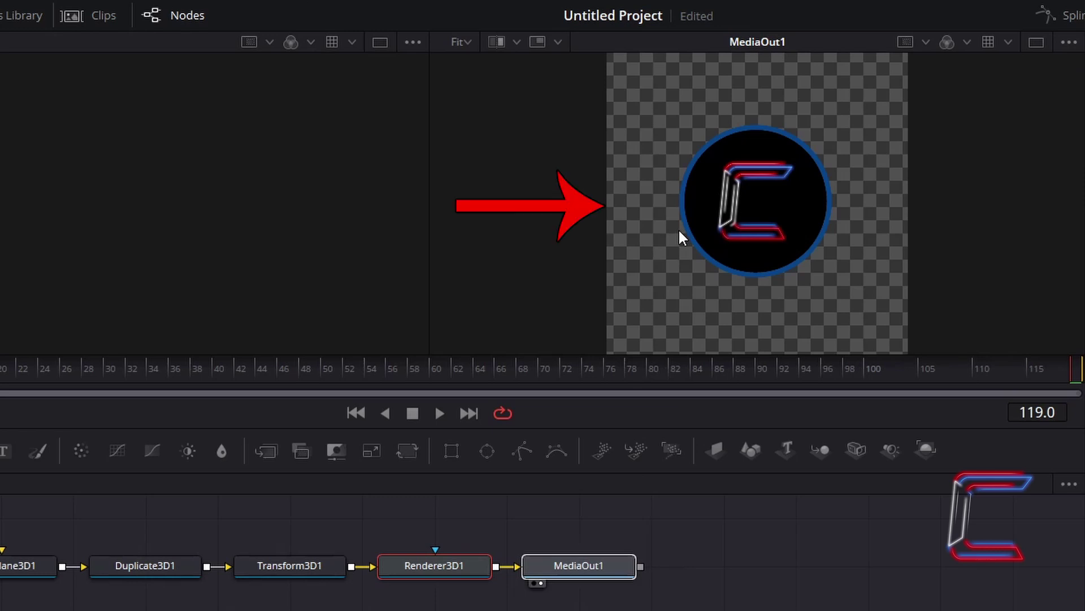
click(484, 472)
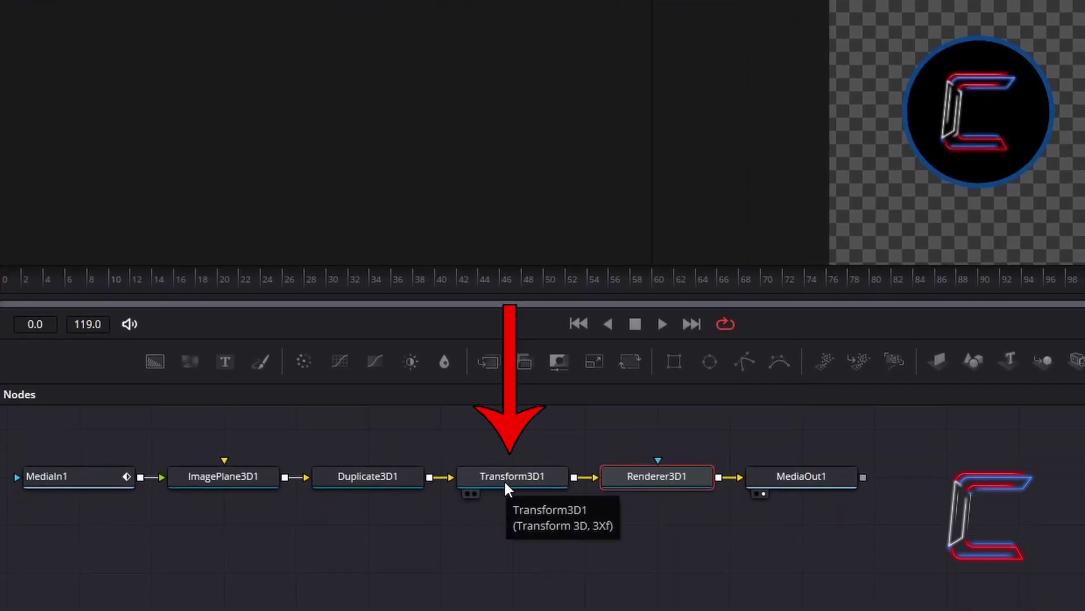
- Set Transform3D1's Rotation Y to 90 in the Inspector, turning the logo edge-on
click(480, 494)
click(957, 40)
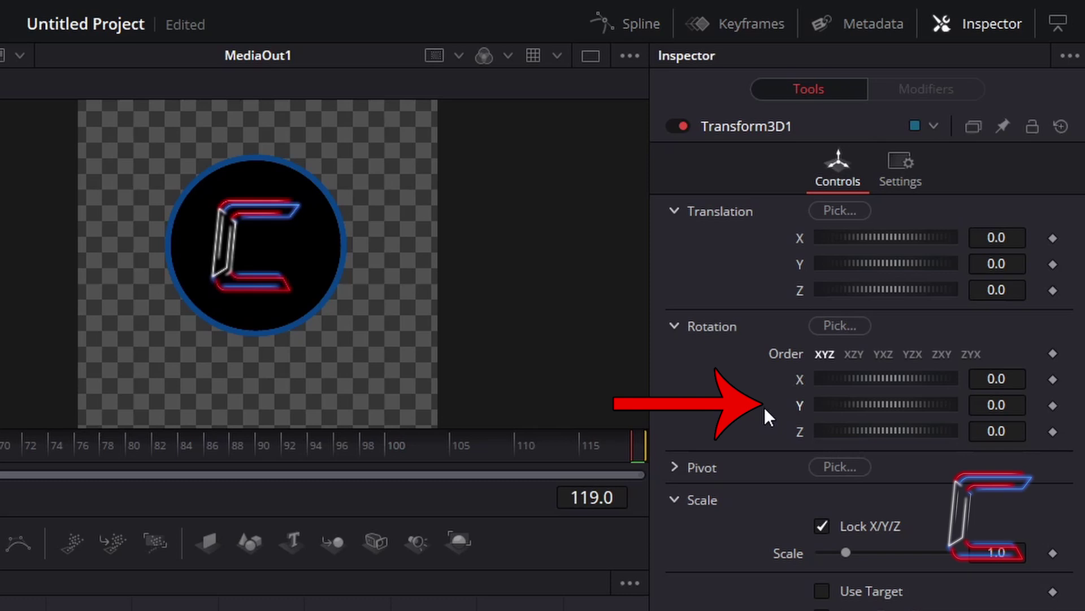
click(1009, 405)
text(90)
key(Tab)
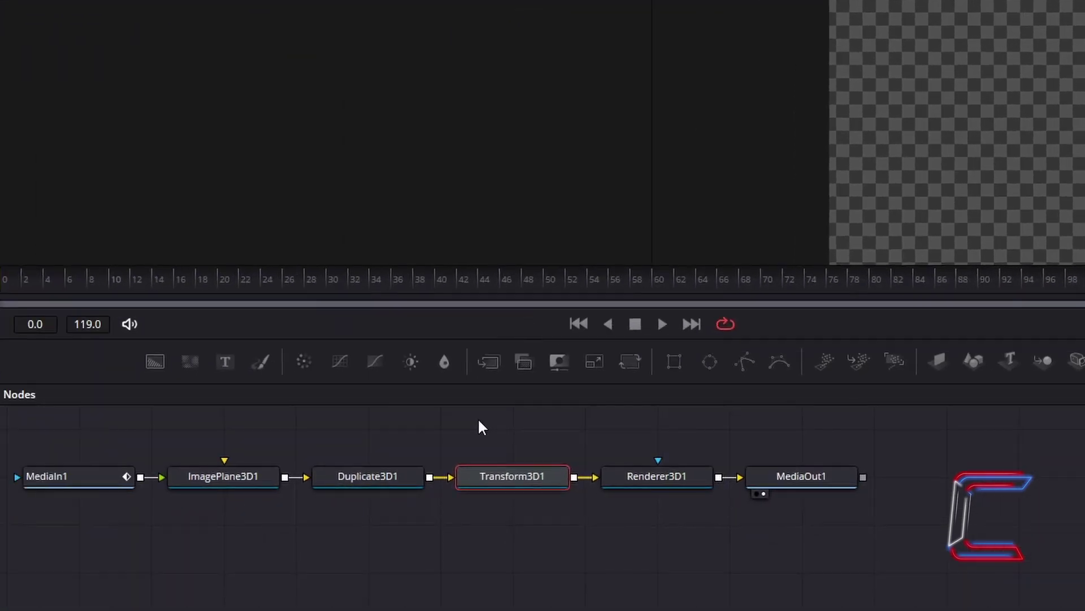
- On Duplicate3D1, set Copies Last to 40 and Translation Z Offset to 0.0005
click(381, 486)
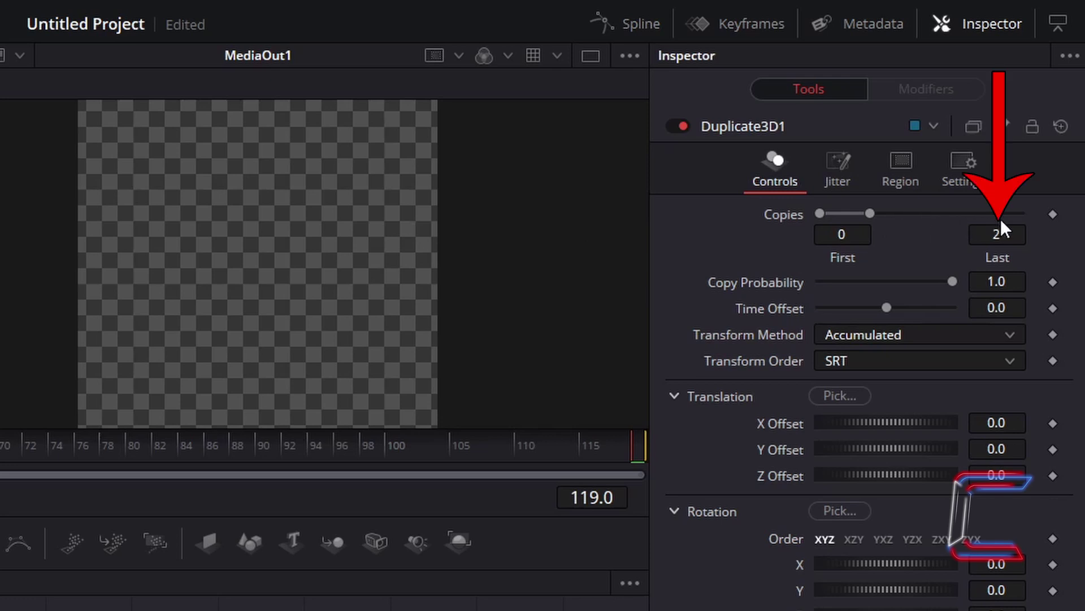
click(1016, 231)
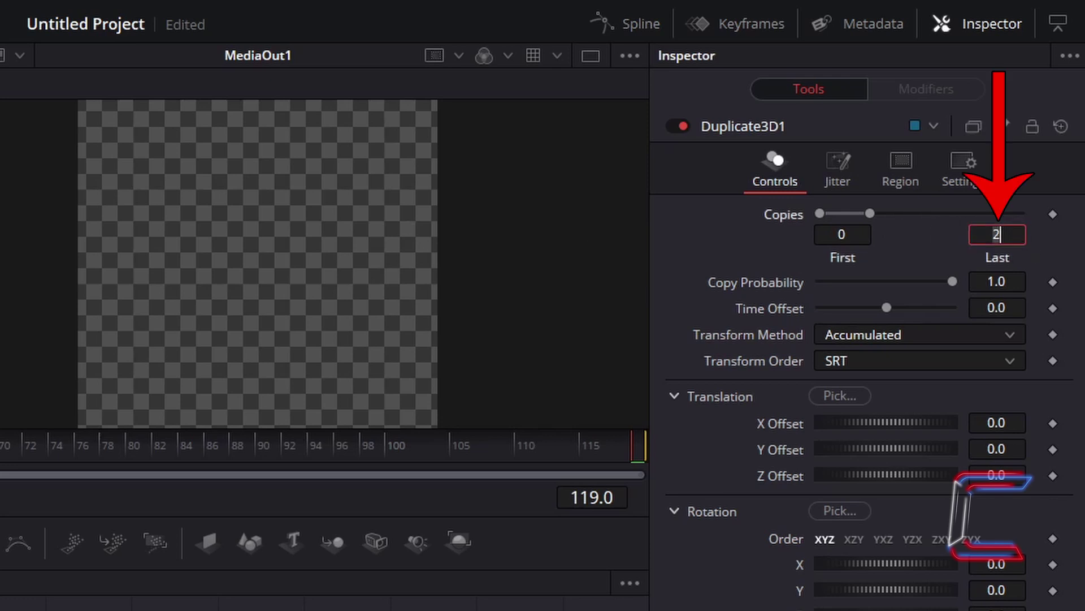
text(40)
key(Tab)
click(1028, 244)
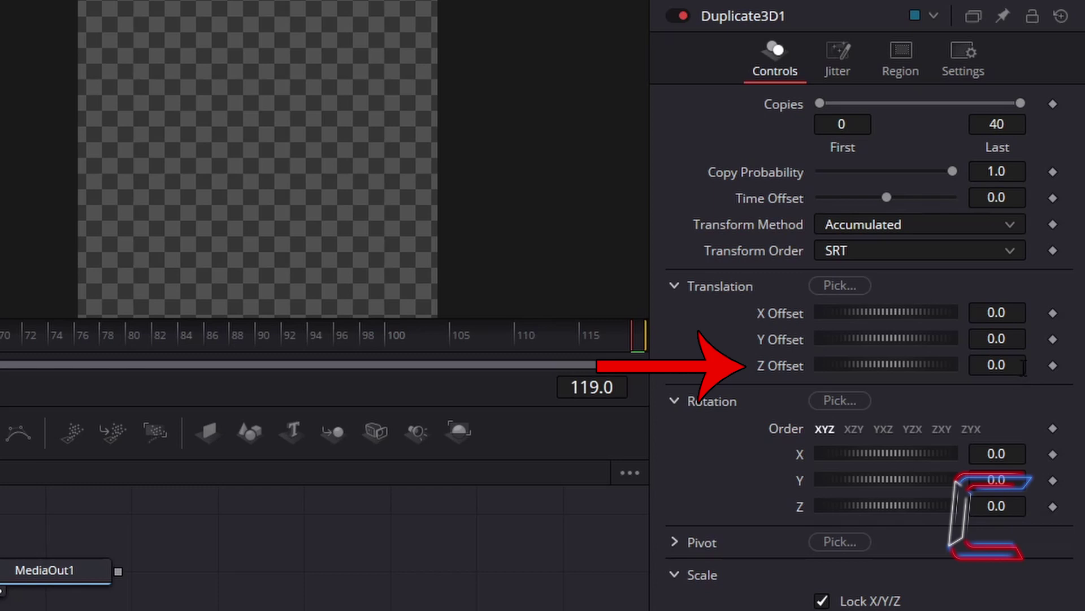
click(1024, 367)
text(0)
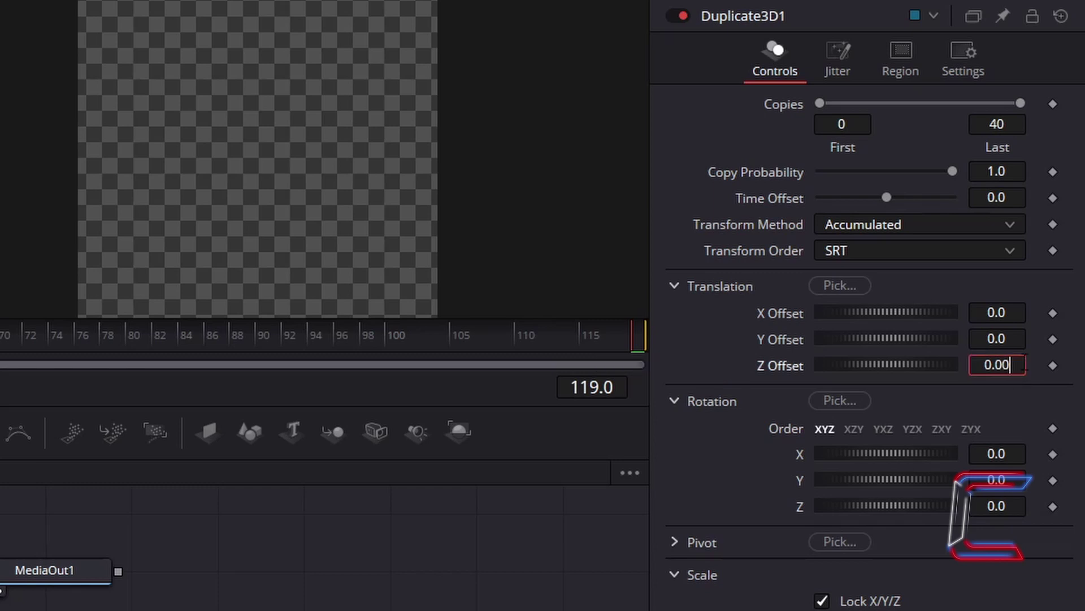
text(05)
key(Tab)
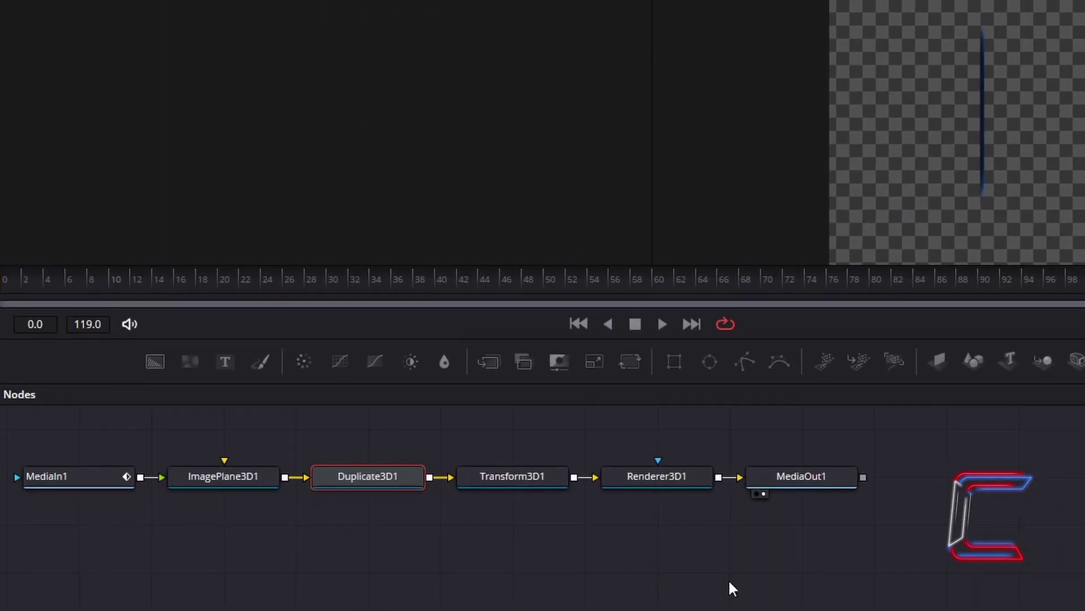
- Reset Transform3D1's Rotation Y back to 0
click(544, 473)
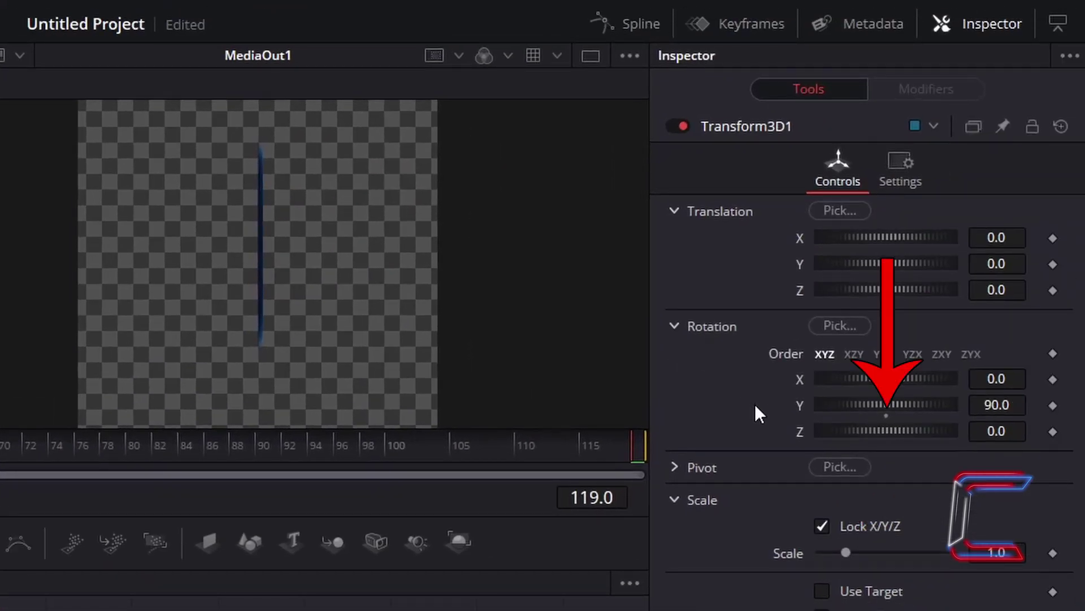
double_click(887, 412)
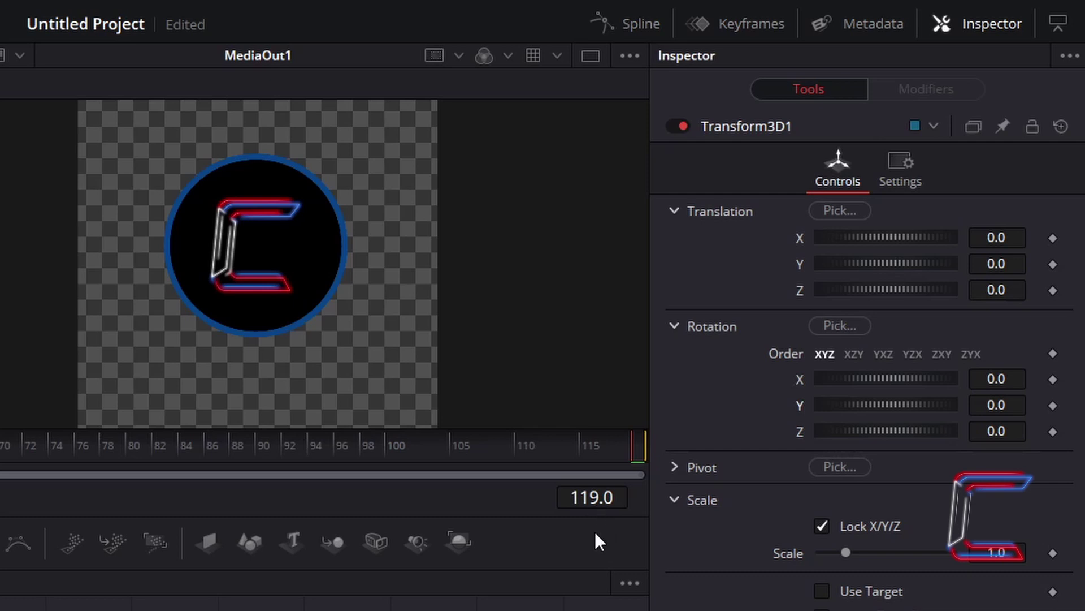
- Go to frame 0 and keyframe Transform3D1's Rotation Y at 0
click(592, 498)
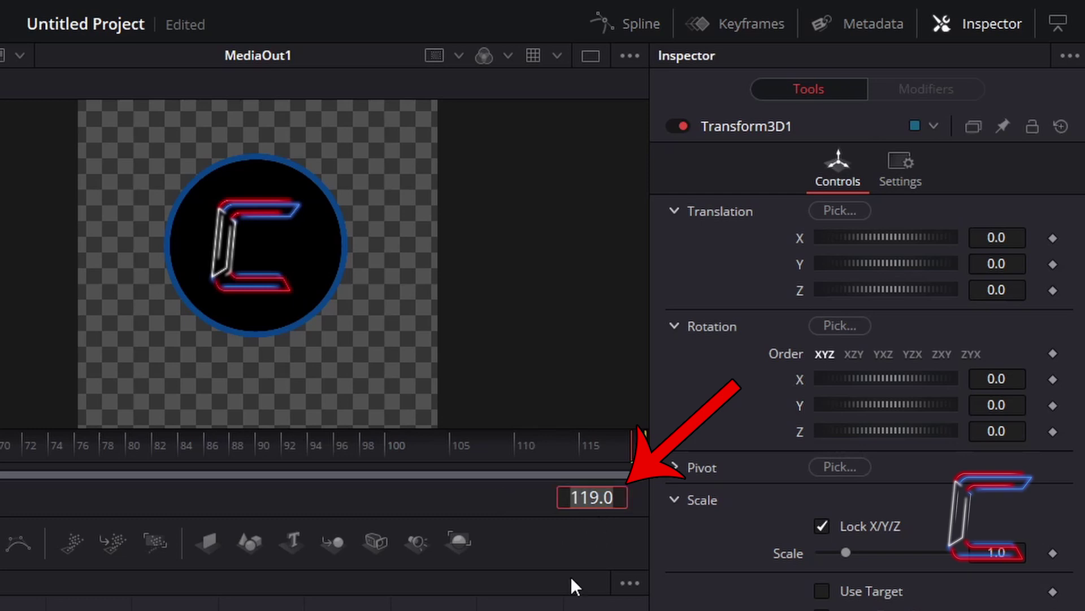
text(0)
key(Return)
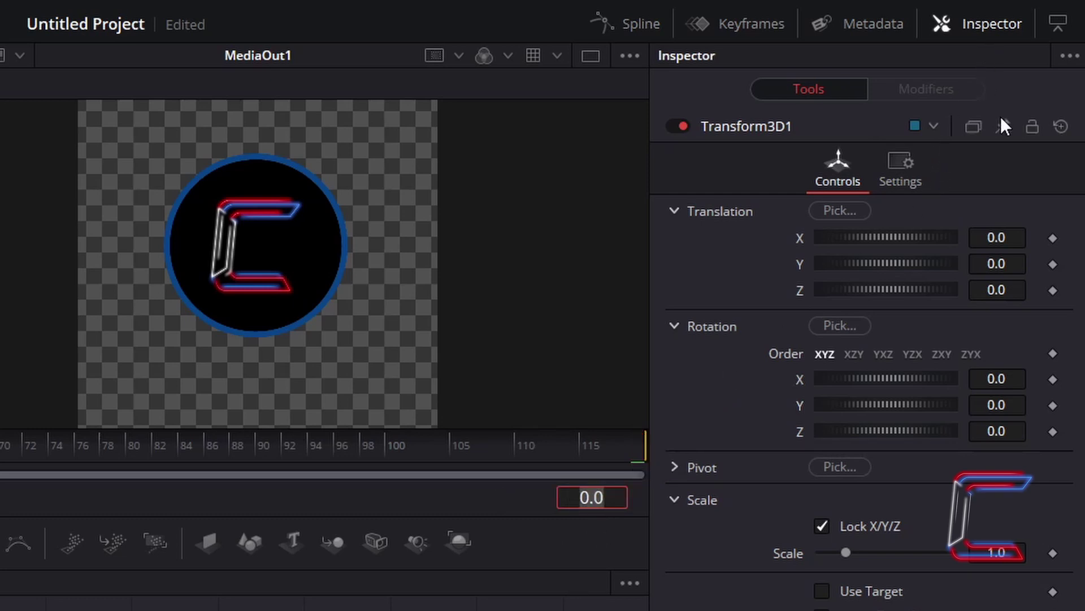
click(1055, 405)
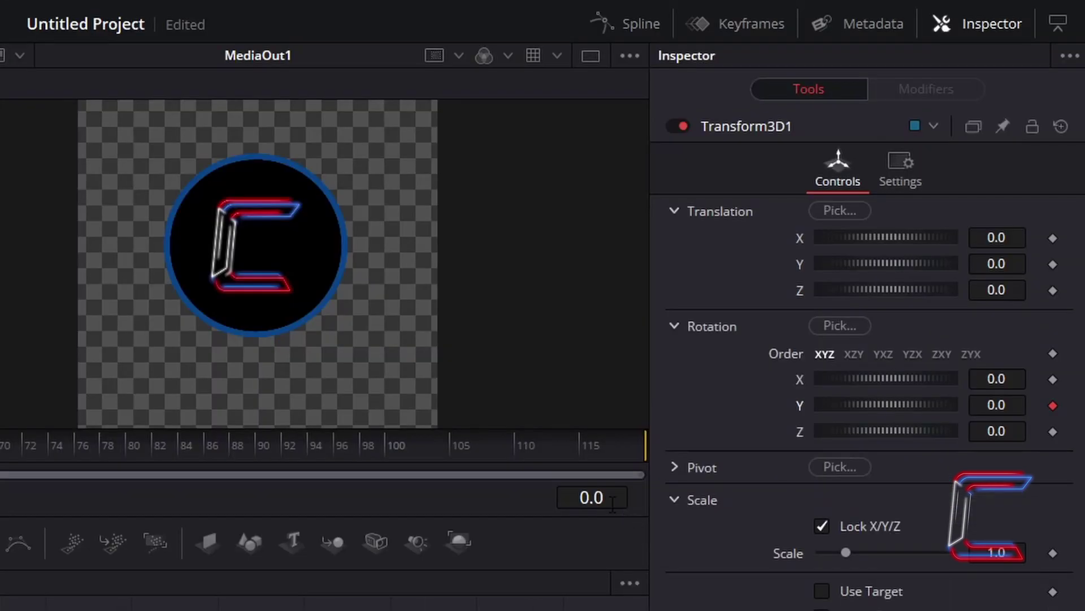
- At frame 119, set Rotation Y to 360 to complete the full spin
click(612, 505)
text(119)
key(Return)
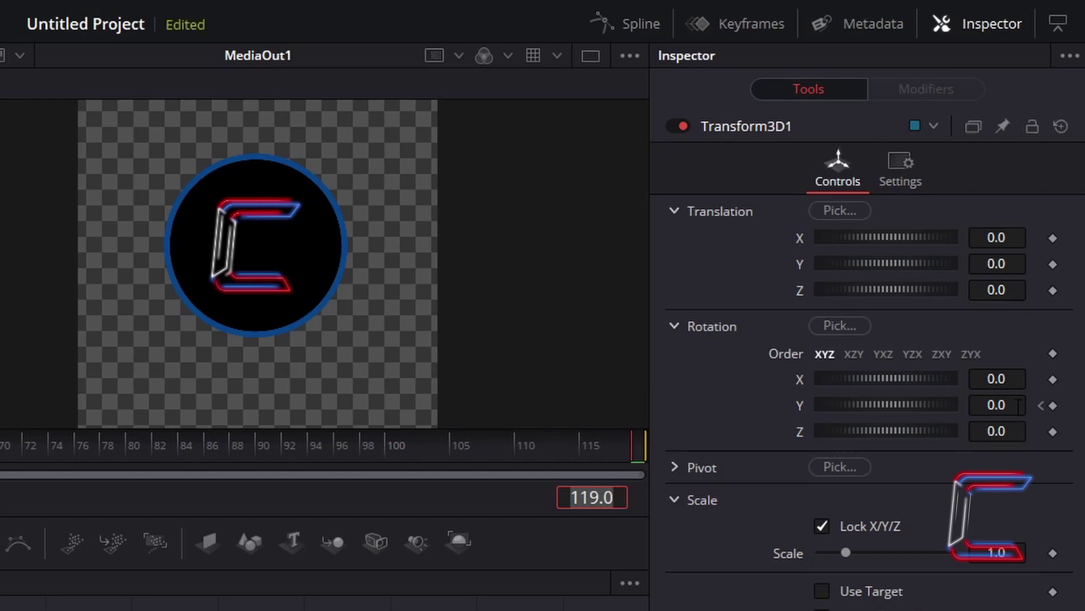
click(1018, 405)
text(360)
key(Tab)
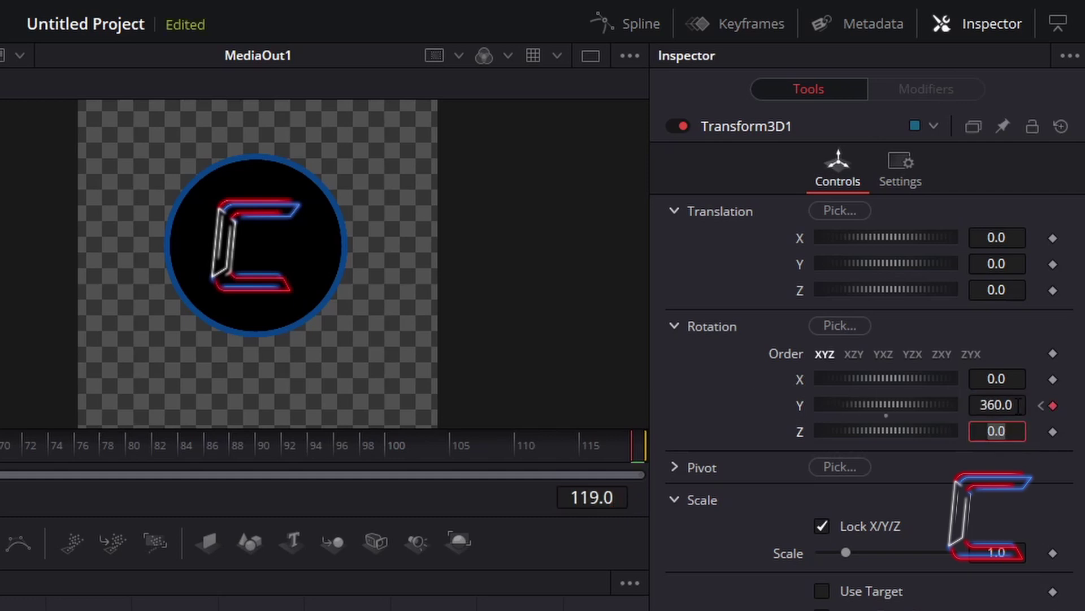
click(1072, 421)
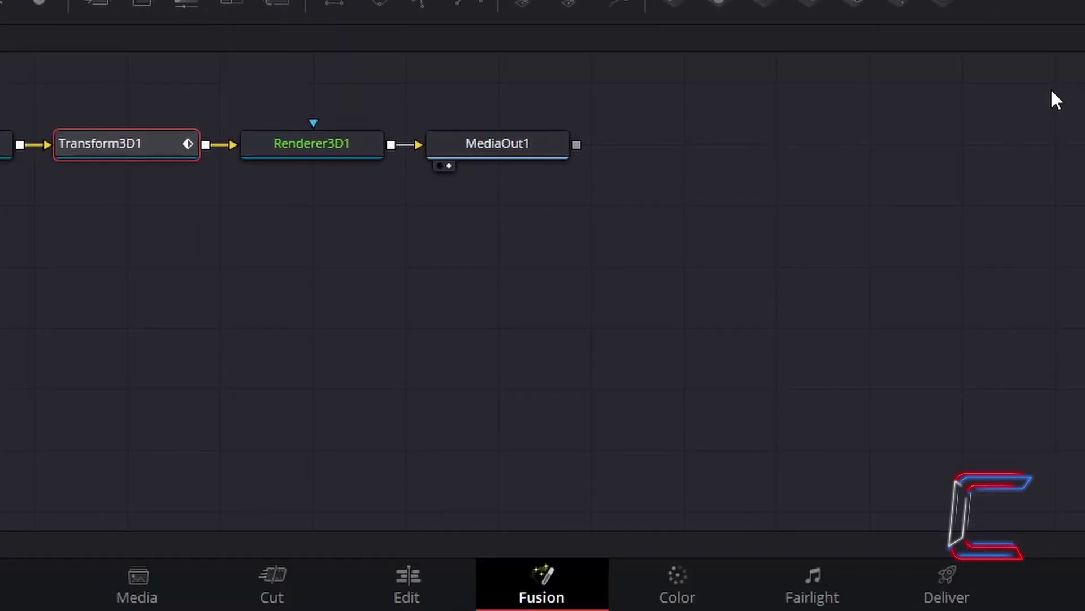
- Return to the Edit page and select the C0nti Logo.png clip on Video 1
click(429, 574)
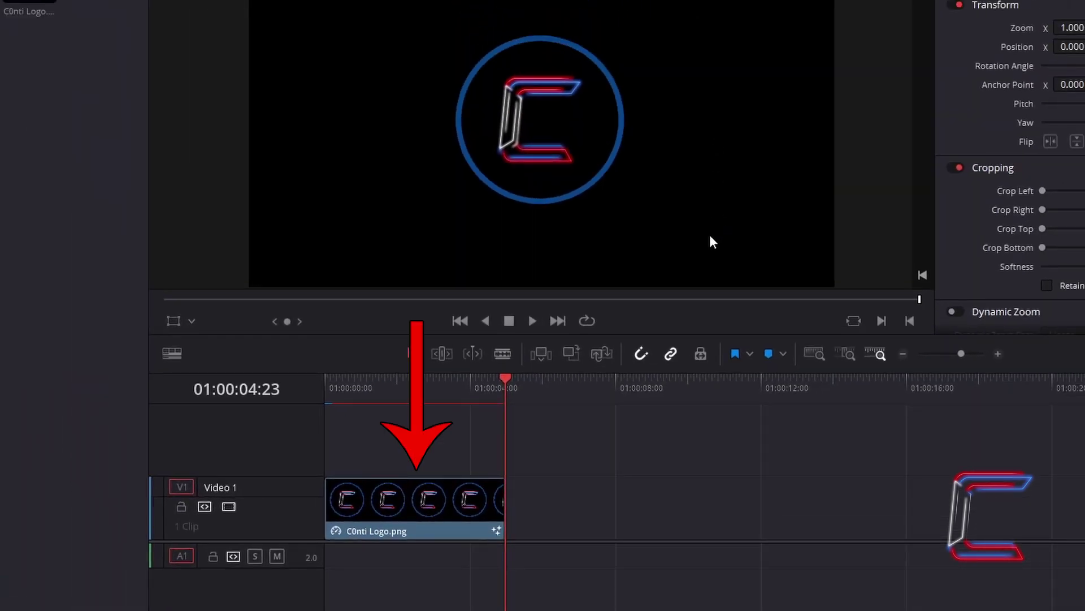
click(420, 513)
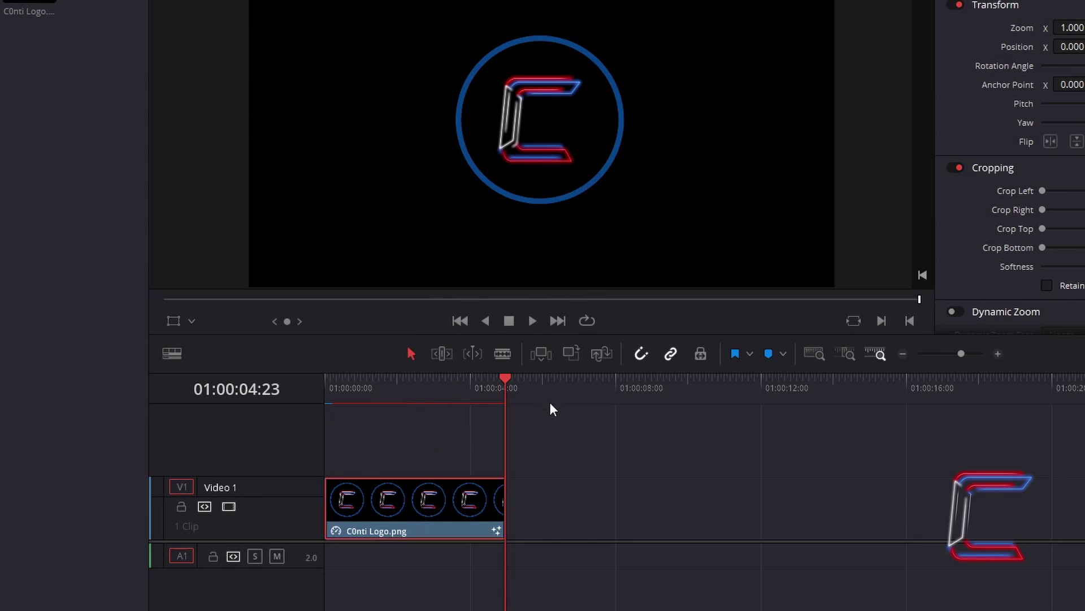